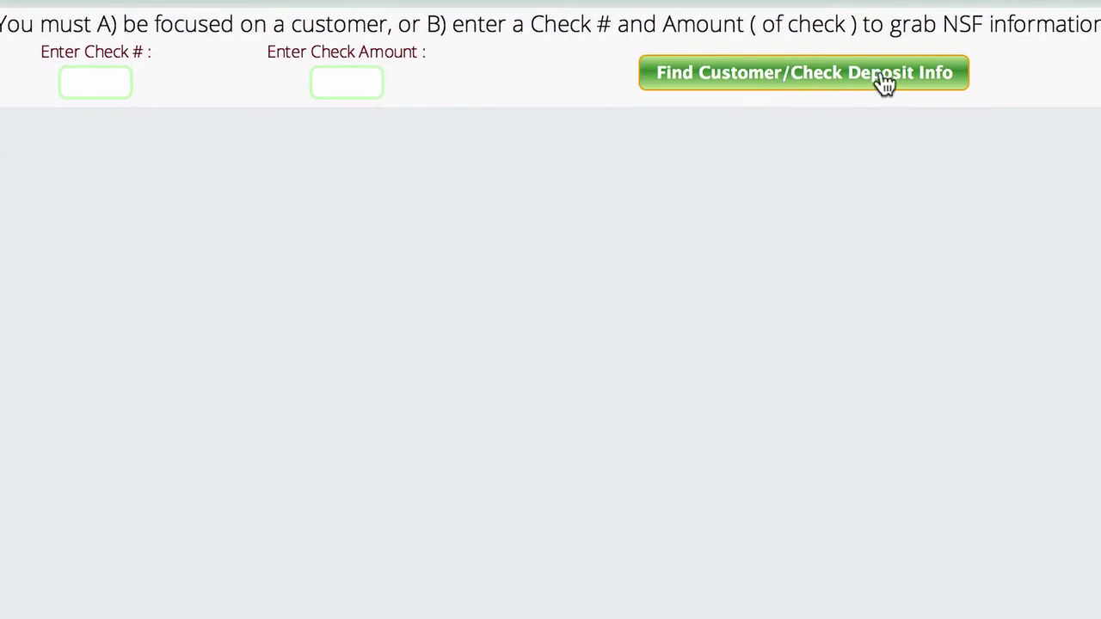
Step: Load the NSF chargeback form for the focused customer via Find Customer/Check Deposit Info
click(857, 83)
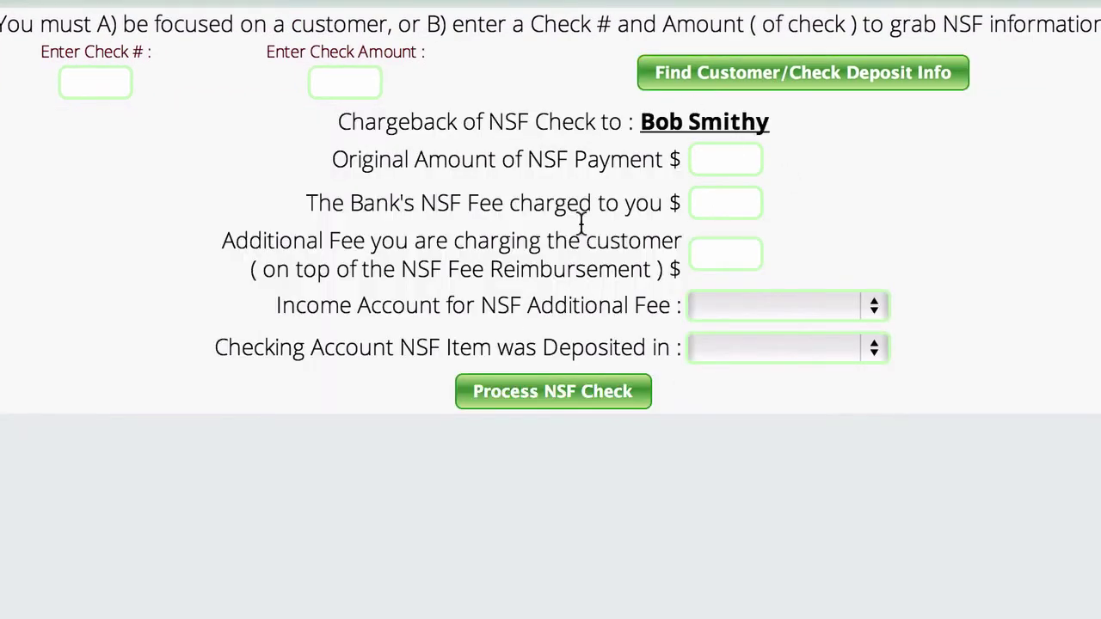
Step: Enter 100 as the original payment, 15 as the bank's NSF fee and 30 as the additional fee
click(719, 158)
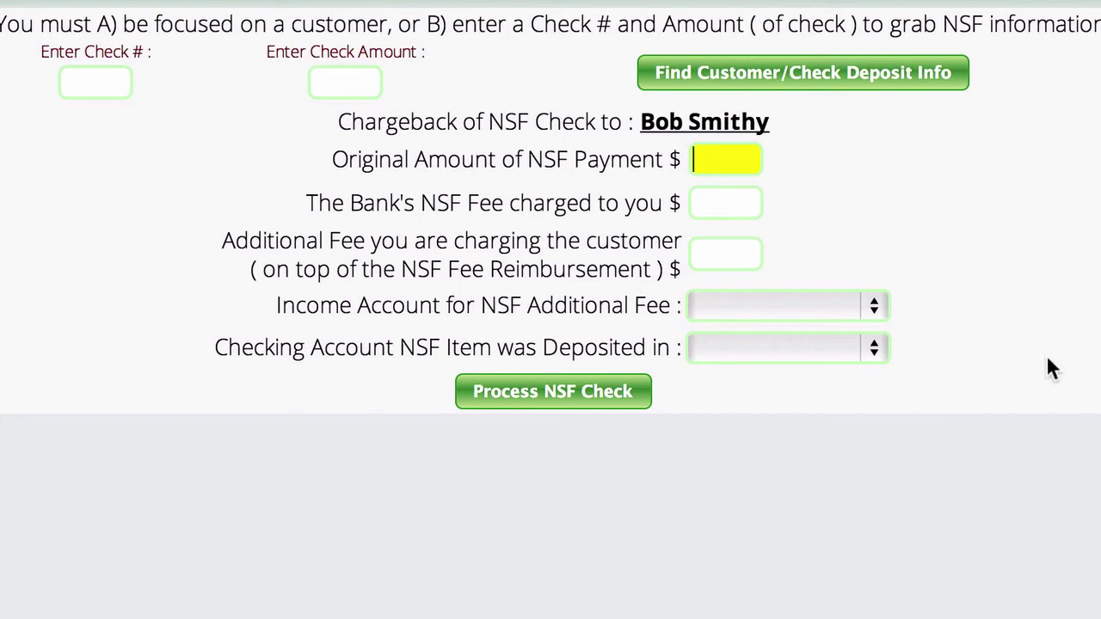
text(100)
click(723, 202)
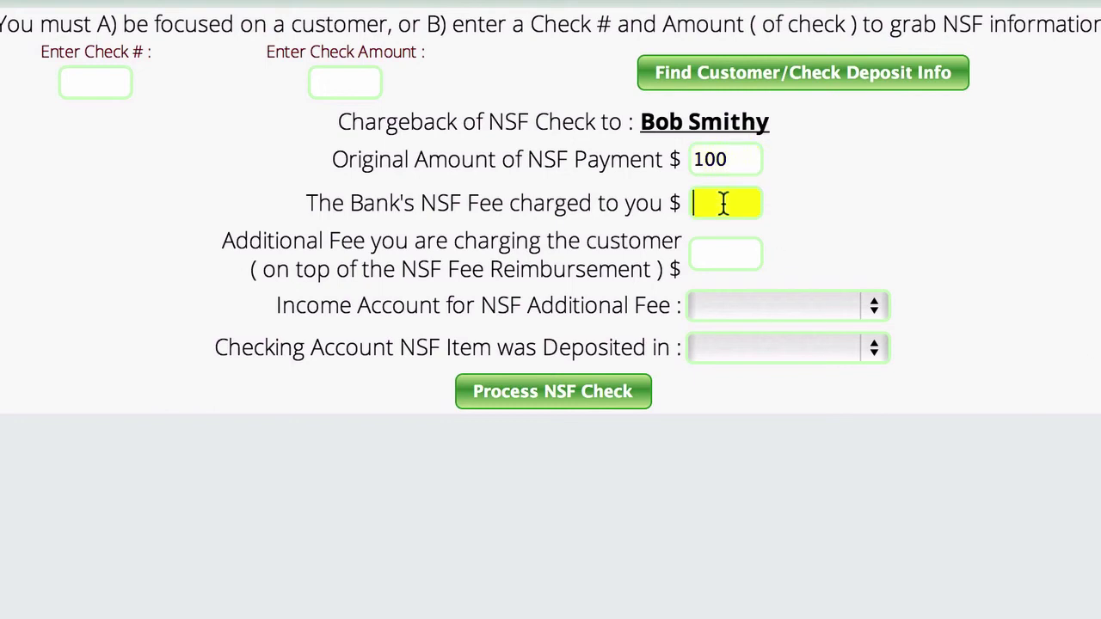
text(15)
click(707, 249)
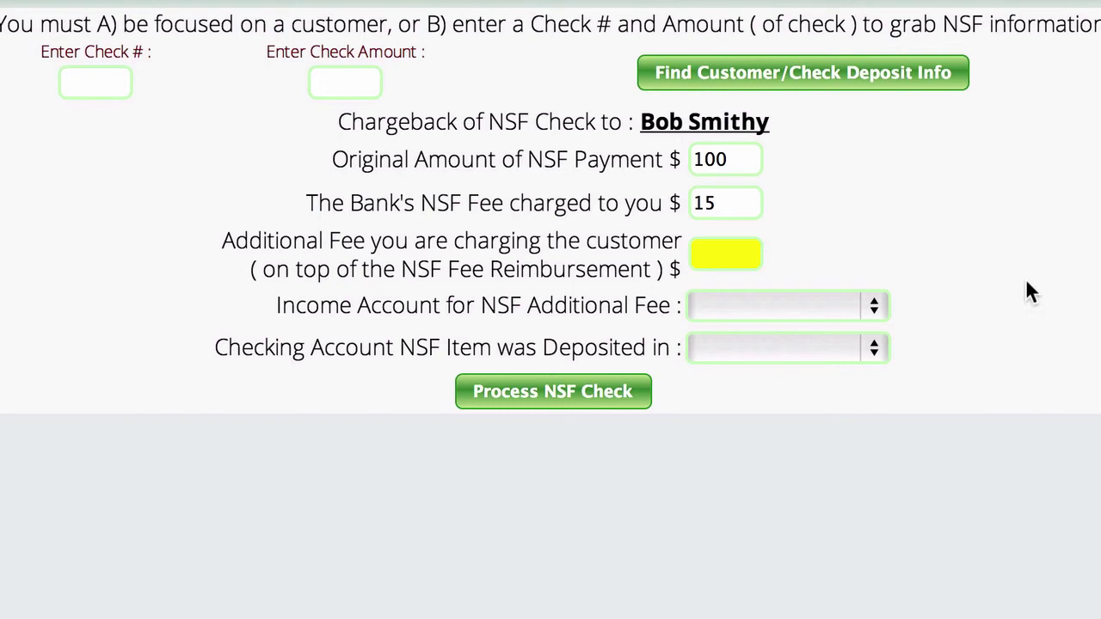
text(30)
Step: Choose 413.00.020 – Sales as the income account for the fee
click(753, 306)
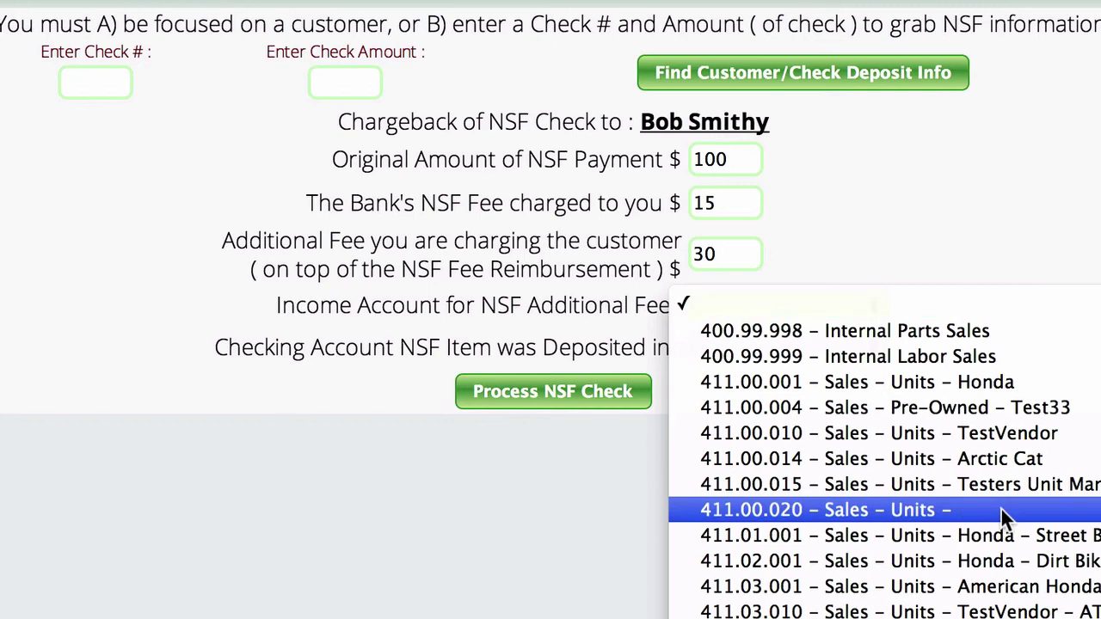
scroll(1001, 509, down, 5)
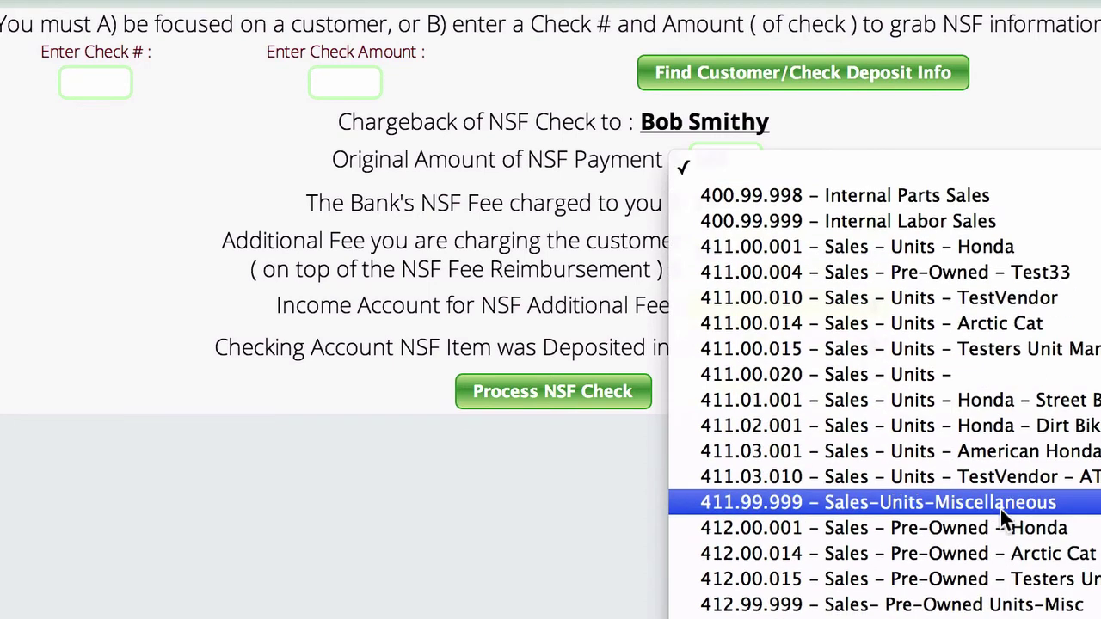
scroll(1000, 507, down, 20)
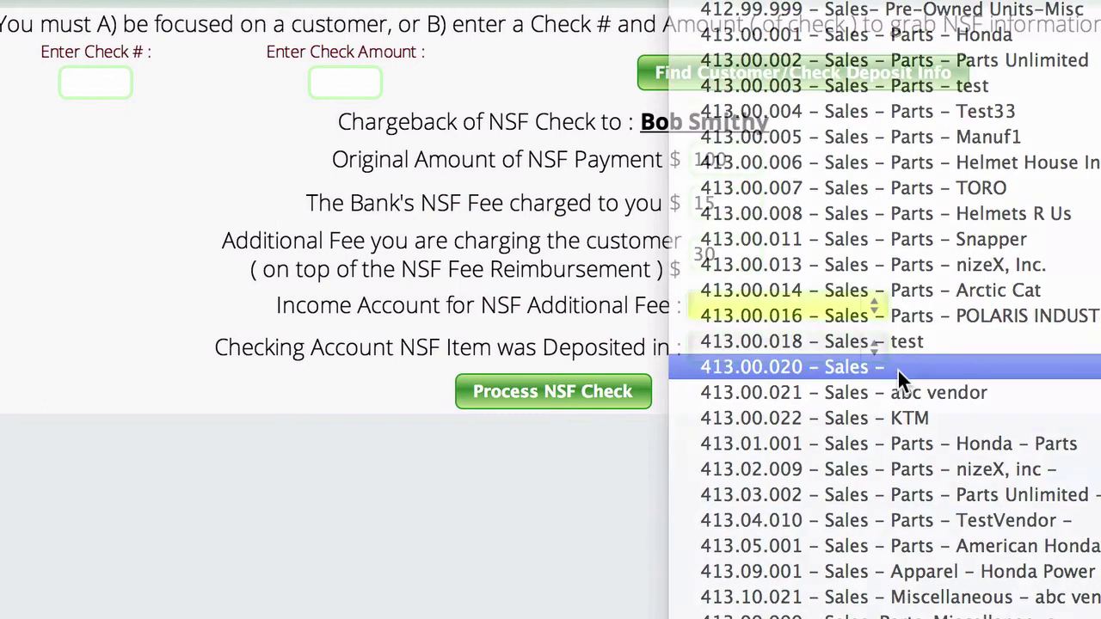
click(898, 368)
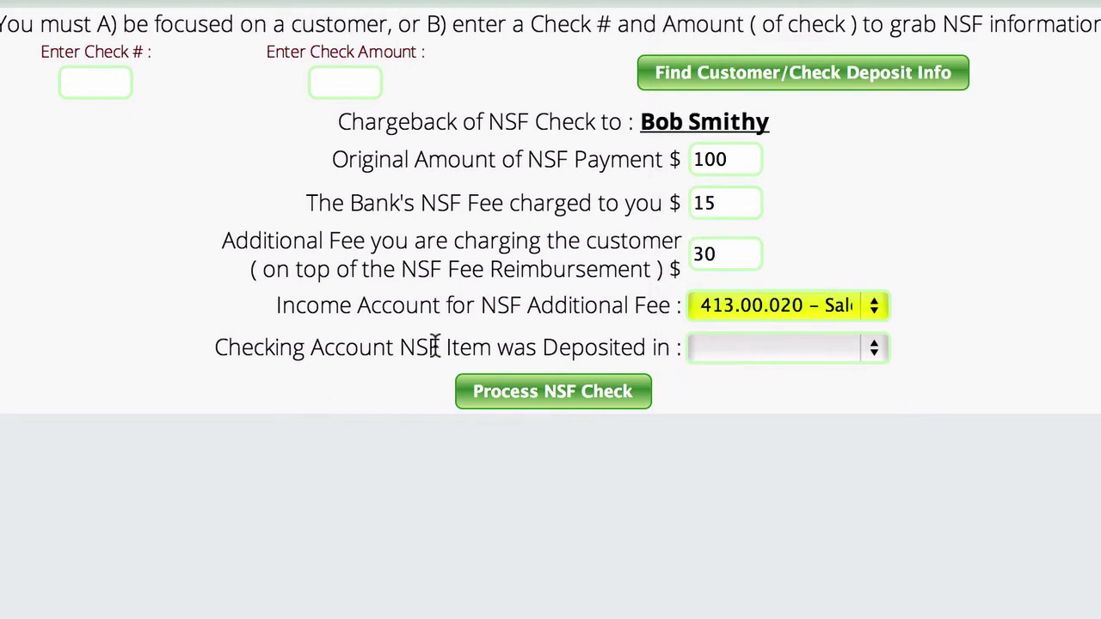
click(789, 360)
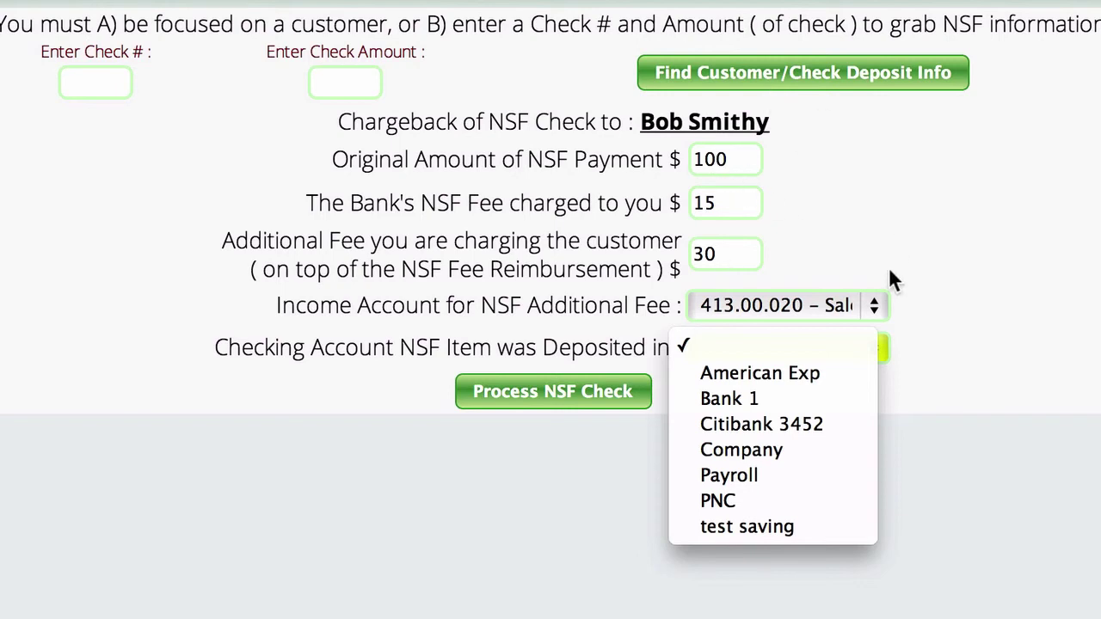
Step: Set Bank 1 as the checking account and post the chargeback, allocating the $30 fee to Administrative
click(1007, 255)
click(769, 348)
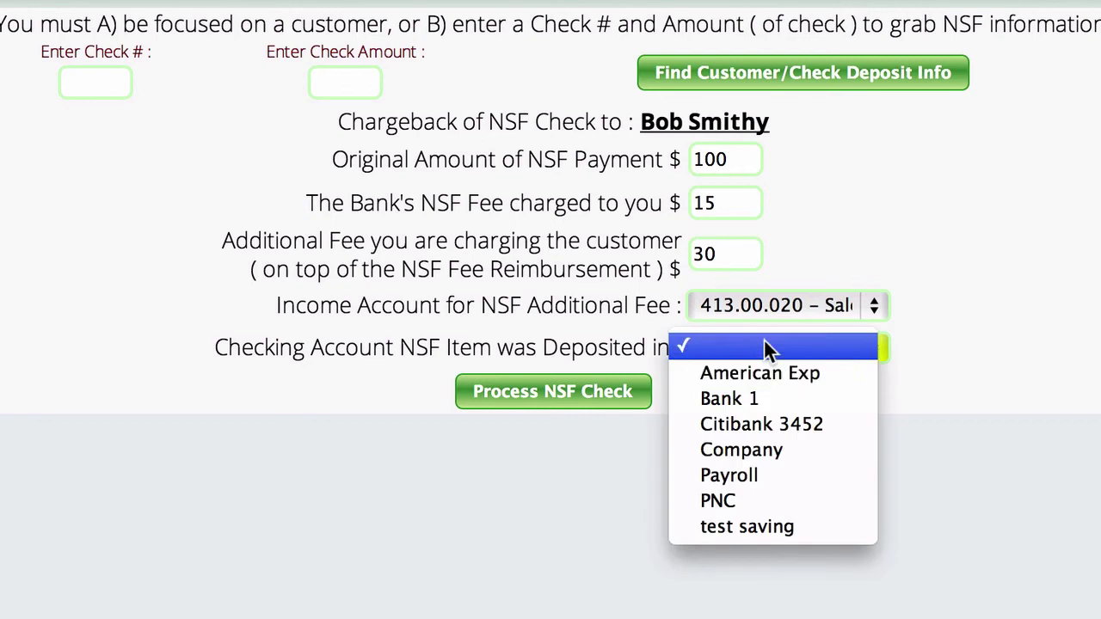
click(761, 398)
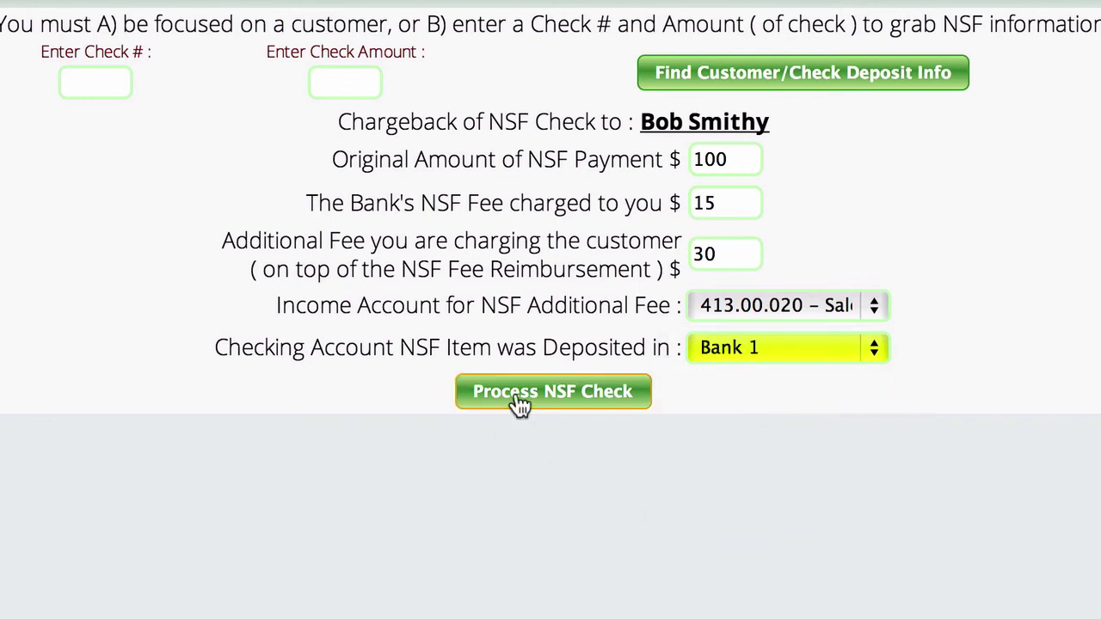
click(553, 394)
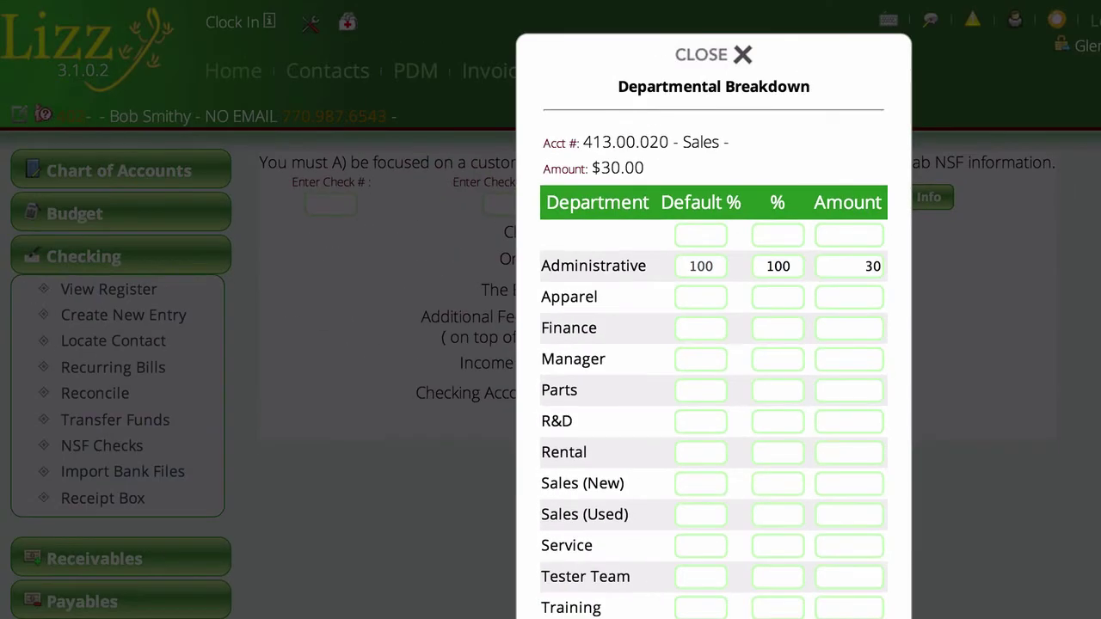
key(Return)
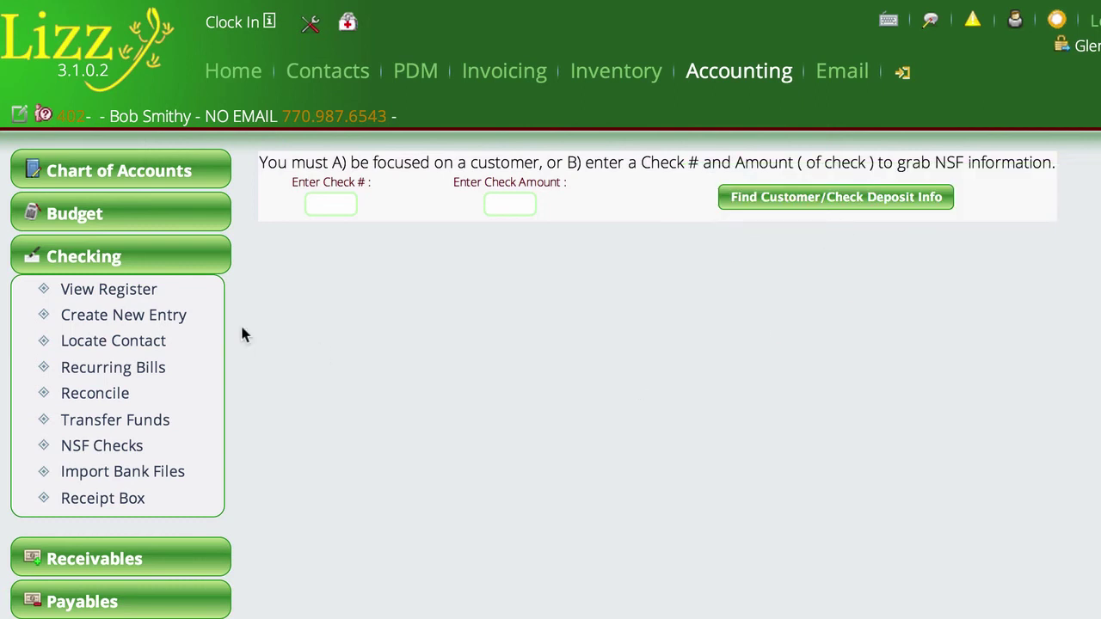
Step: Inspect the $115.00 FEE0 entry's details in the Bank 1 register, showing a -$365.00 balance
click(128, 292)
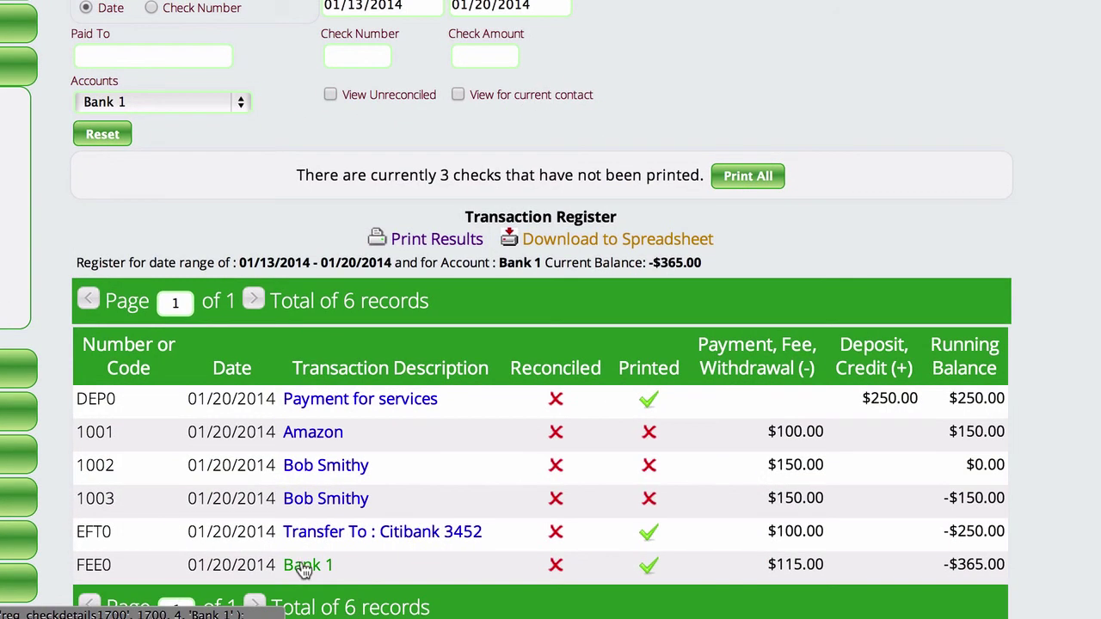
click(306, 567)
scroll(534, 479, down, 4)
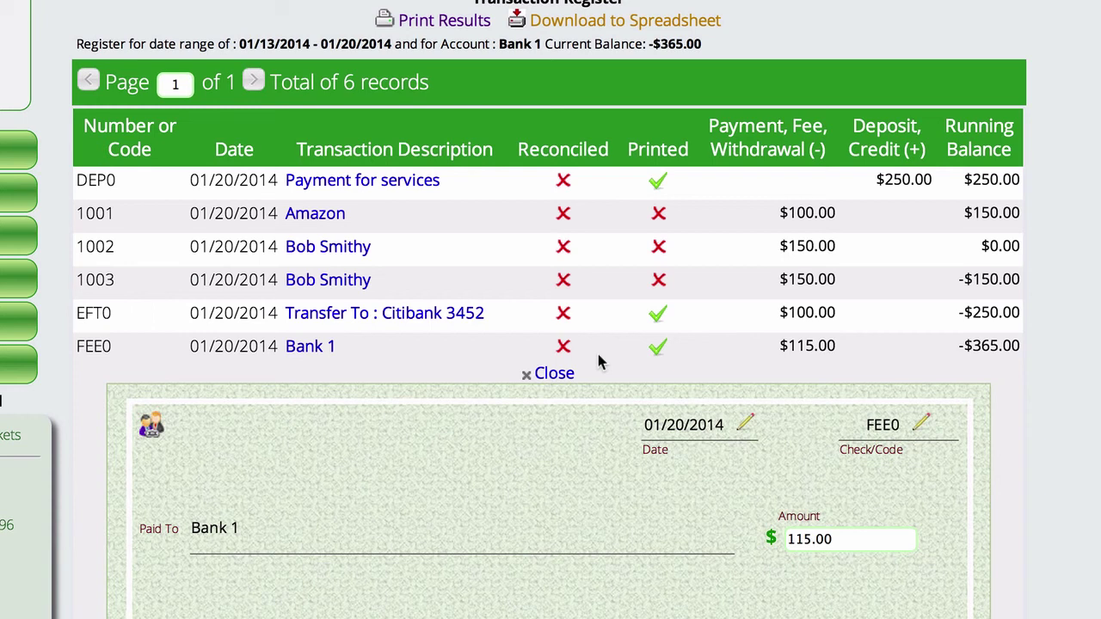
scroll(646, 351, down, 5)
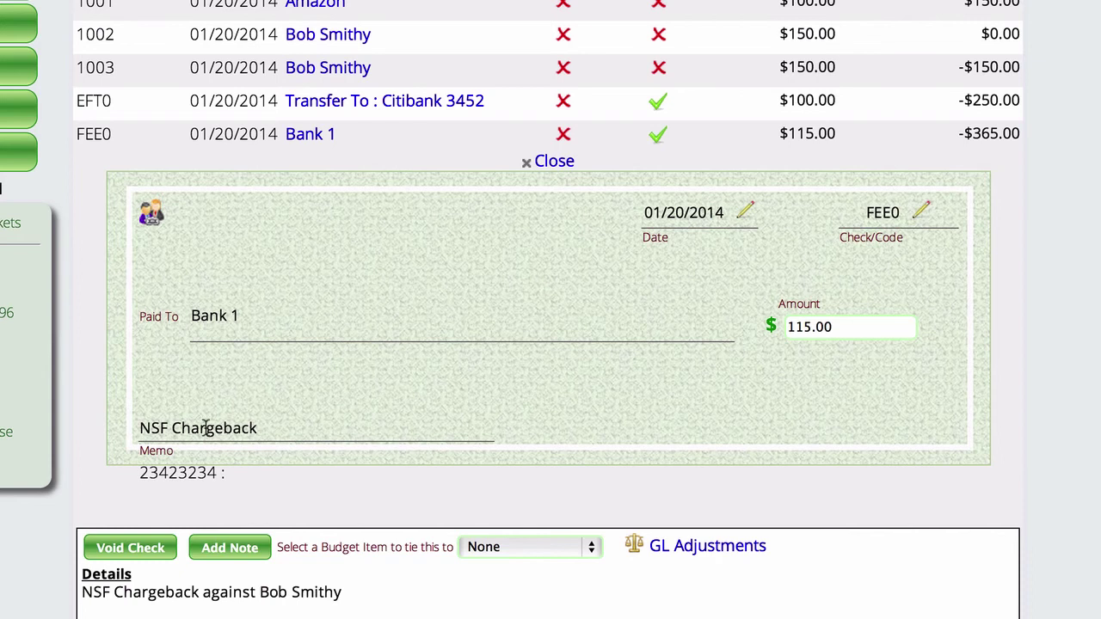
scroll(283, 425, down, 5)
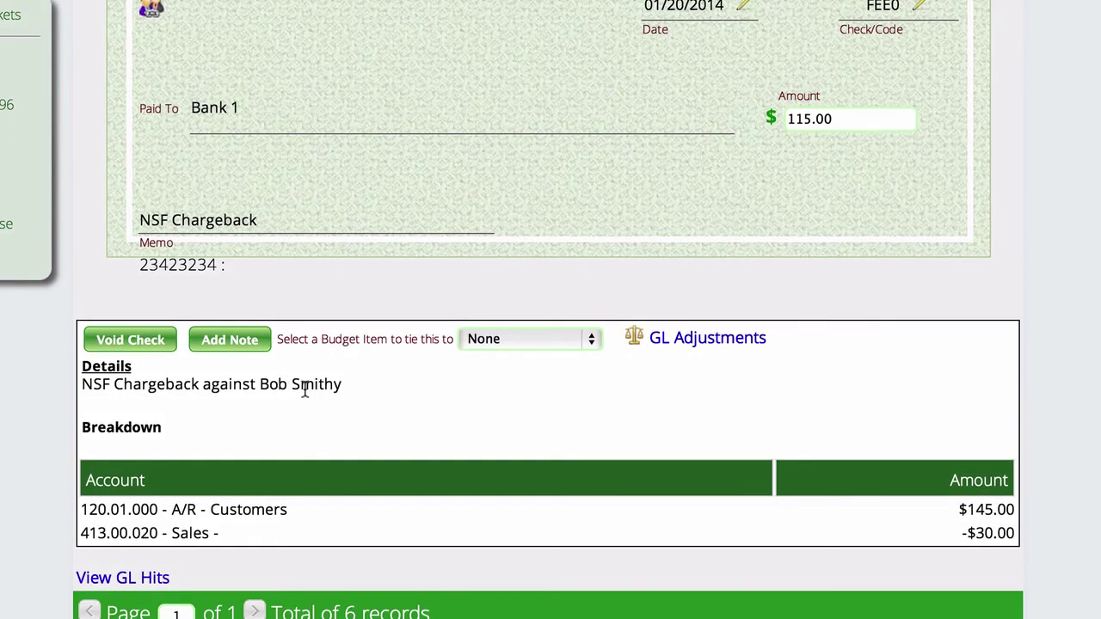
scroll(560, 387, up, 5)
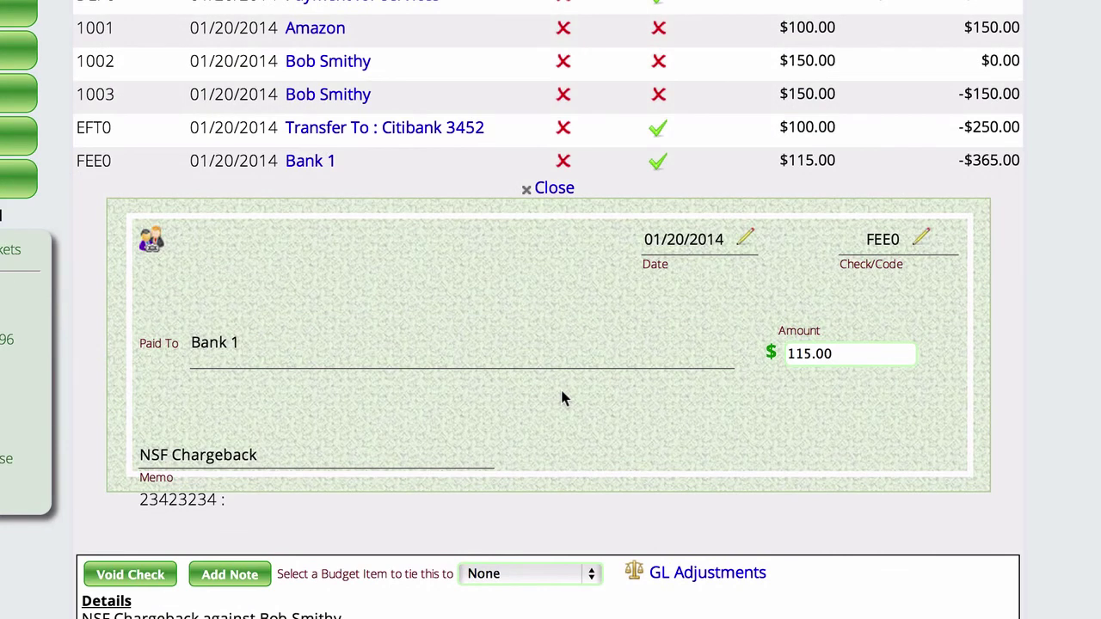
click(555, 188)
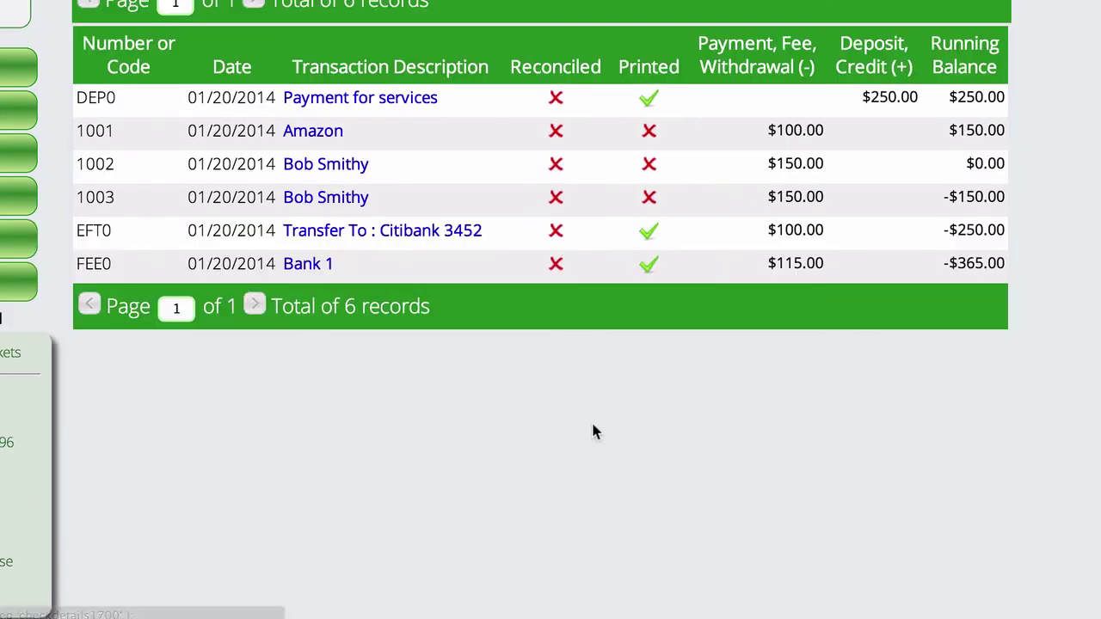
scroll(720, 290, up, 5)
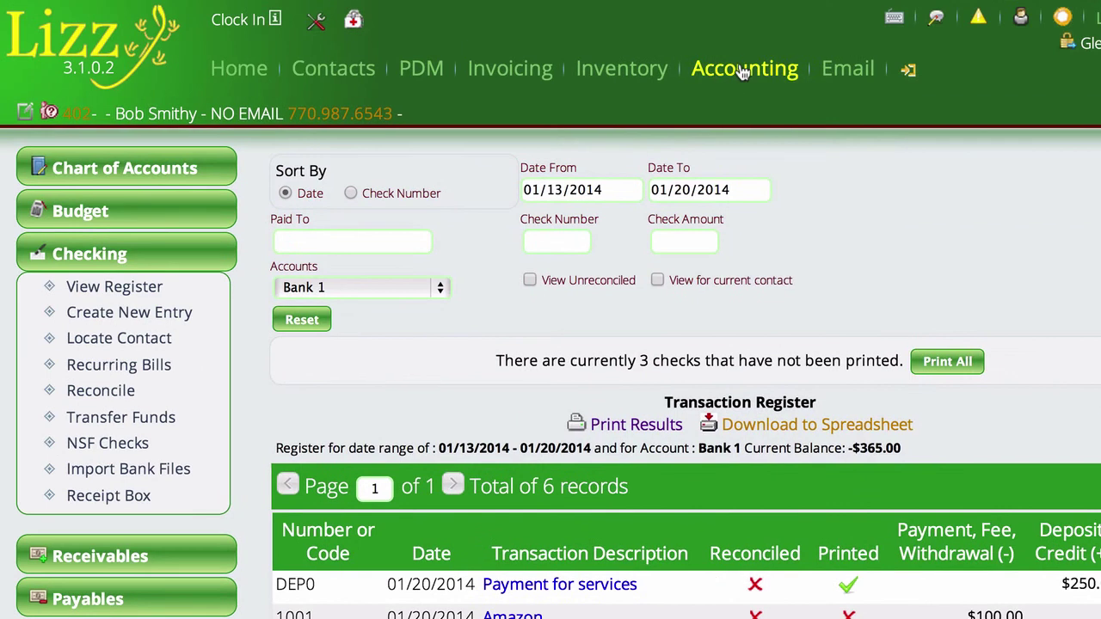
click(137, 258)
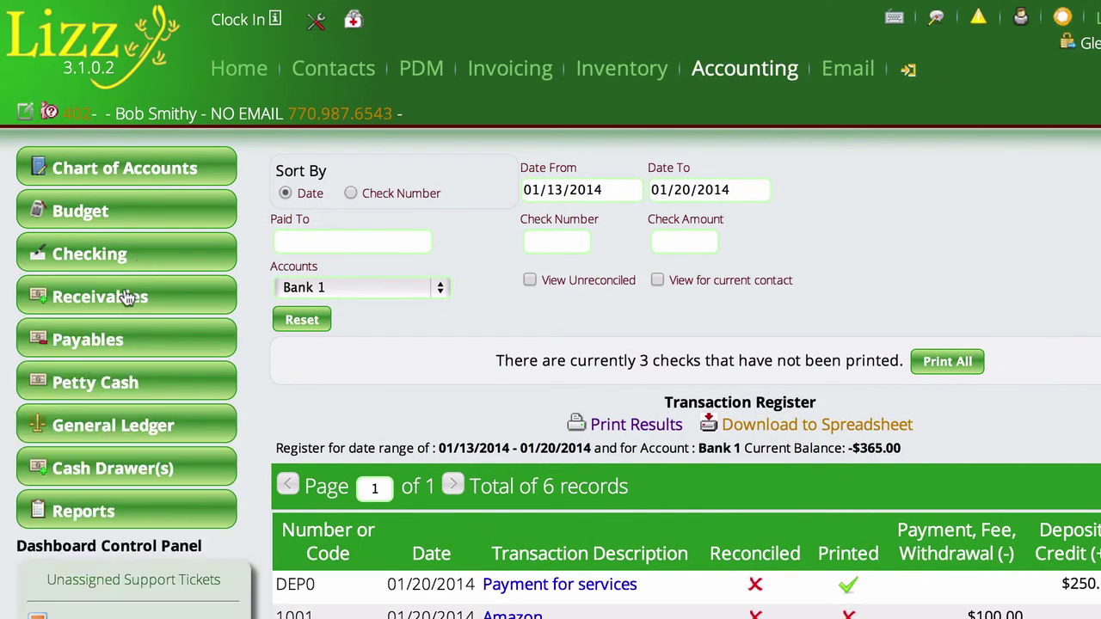
Step: Show entry 3904's description, the $145.00 NSF Chargeback on Chk# FEE0, in the customer's A/R
click(127, 298)
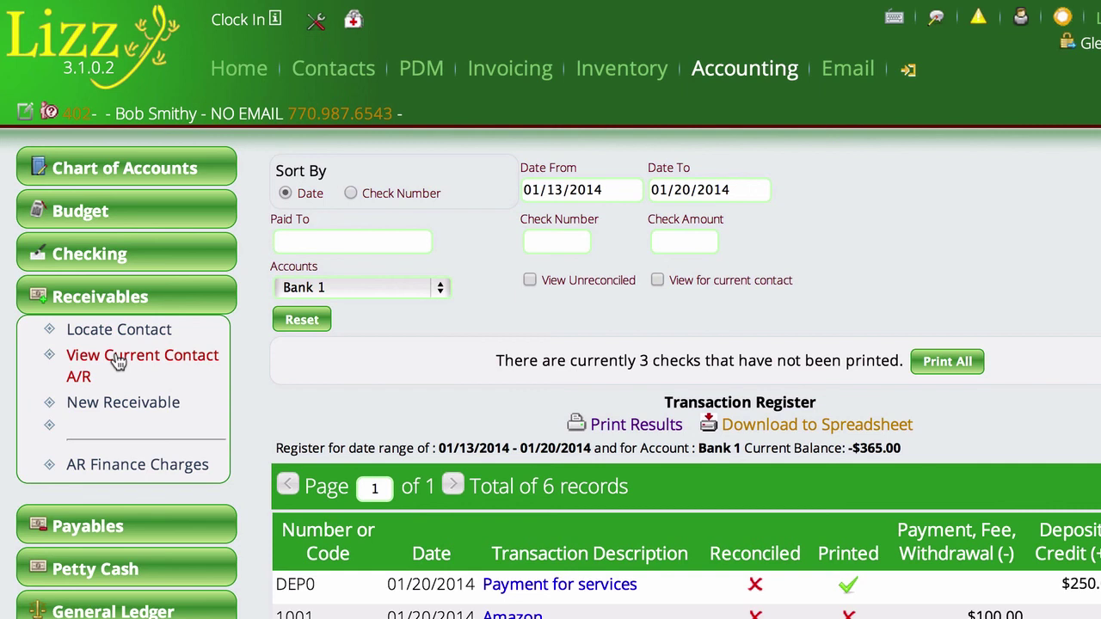
click(117, 361)
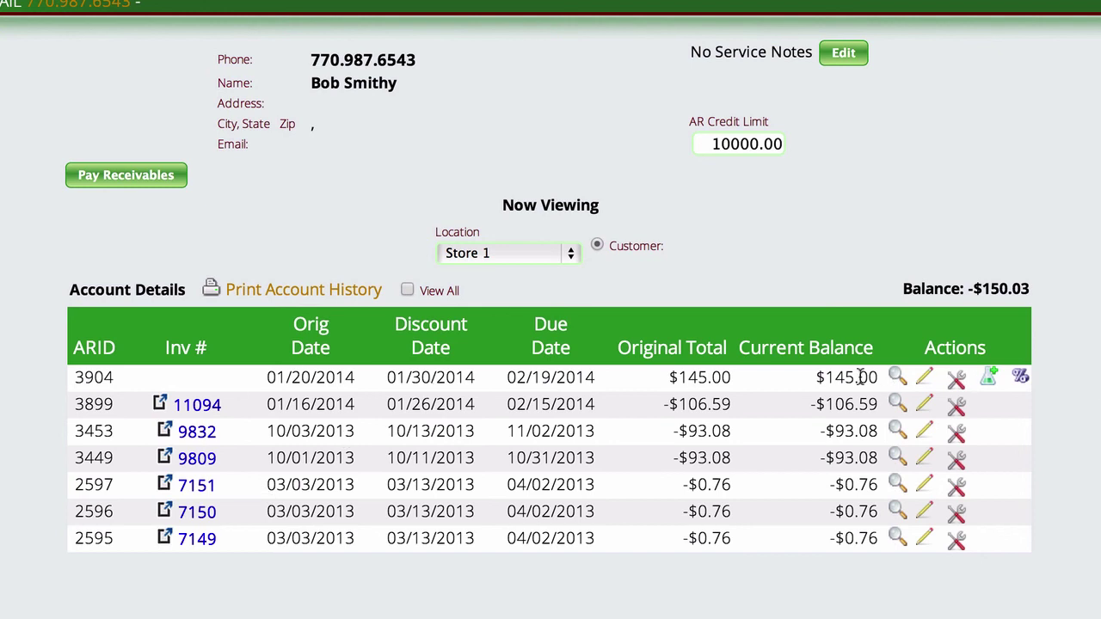
click(897, 377)
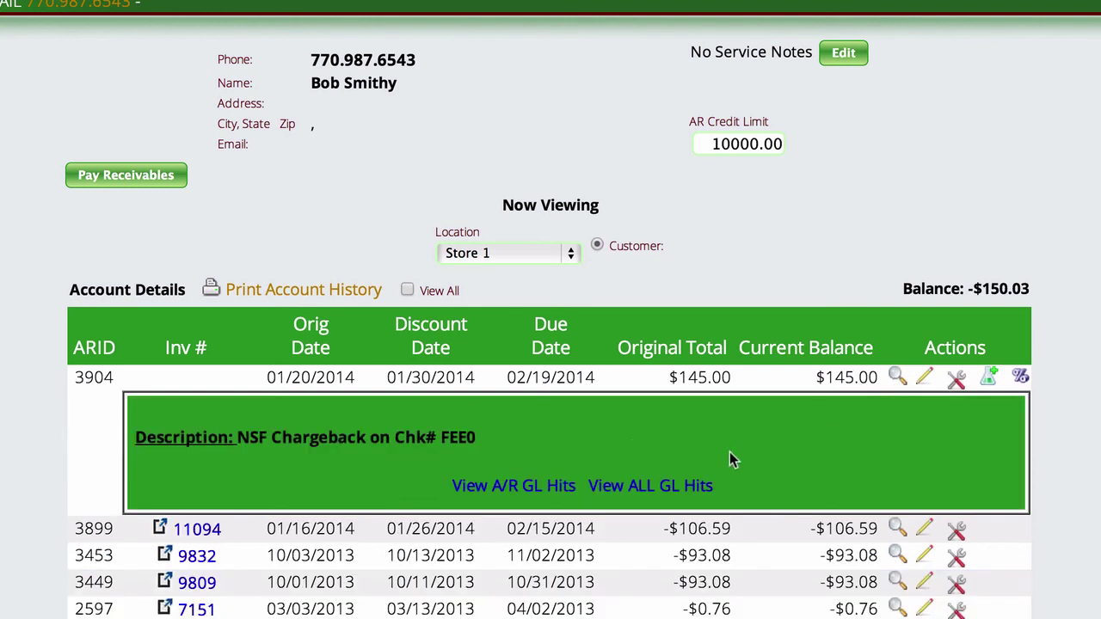
drag(284, 437, 503, 429)
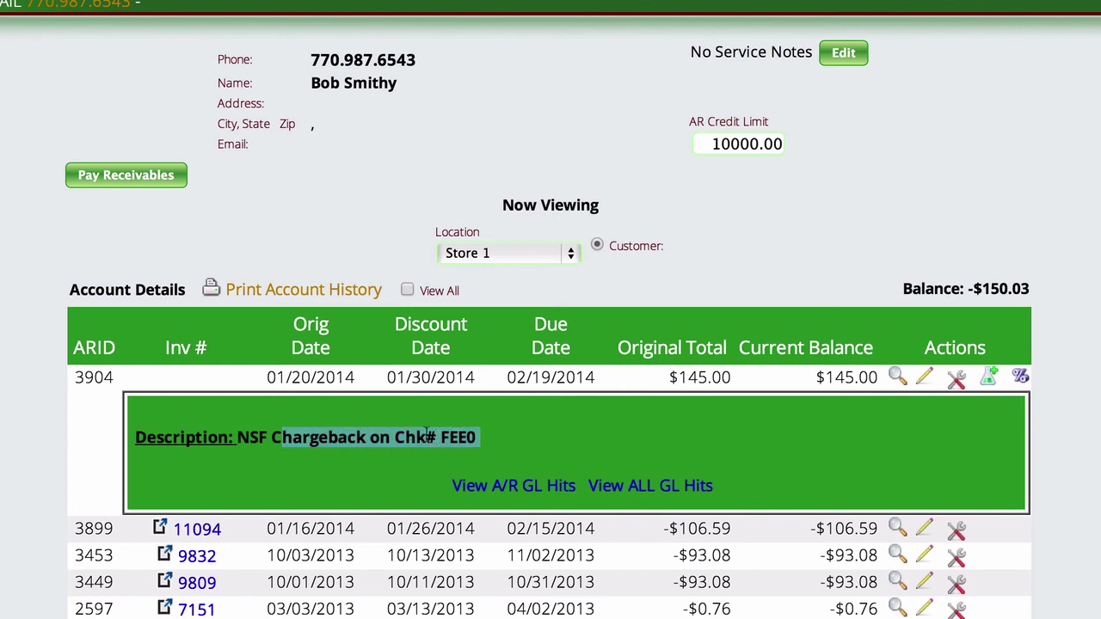
click(699, 422)
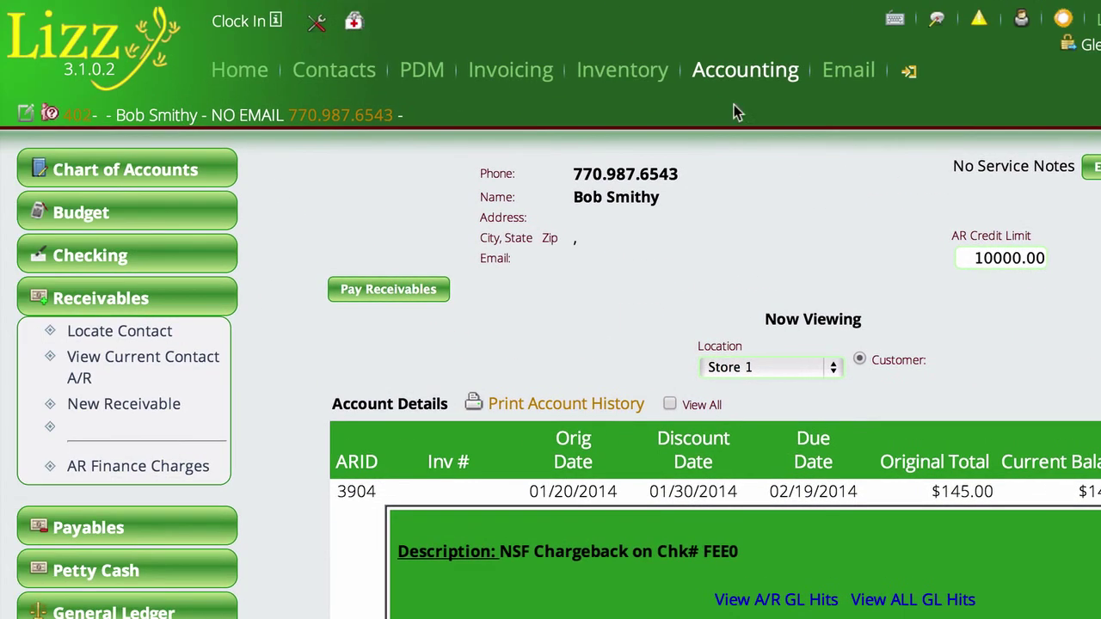
Step: Reload a blank NSF chargeback form, highlighting the additional fee label and focusing the Bank's NSF Fee field
click(128, 258)
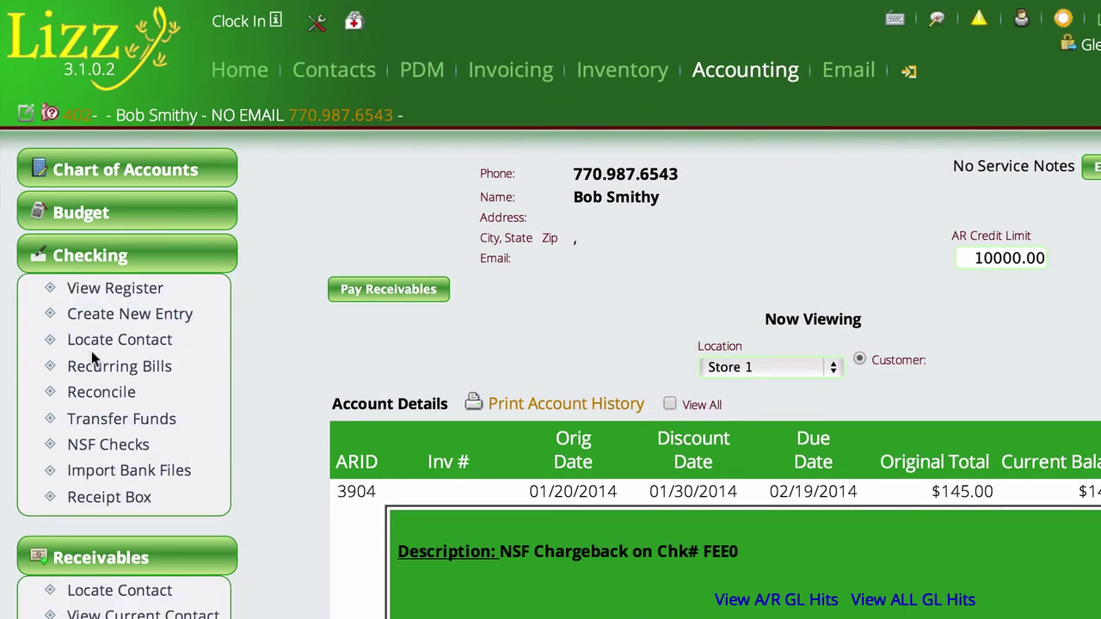
click(108, 449)
click(799, 200)
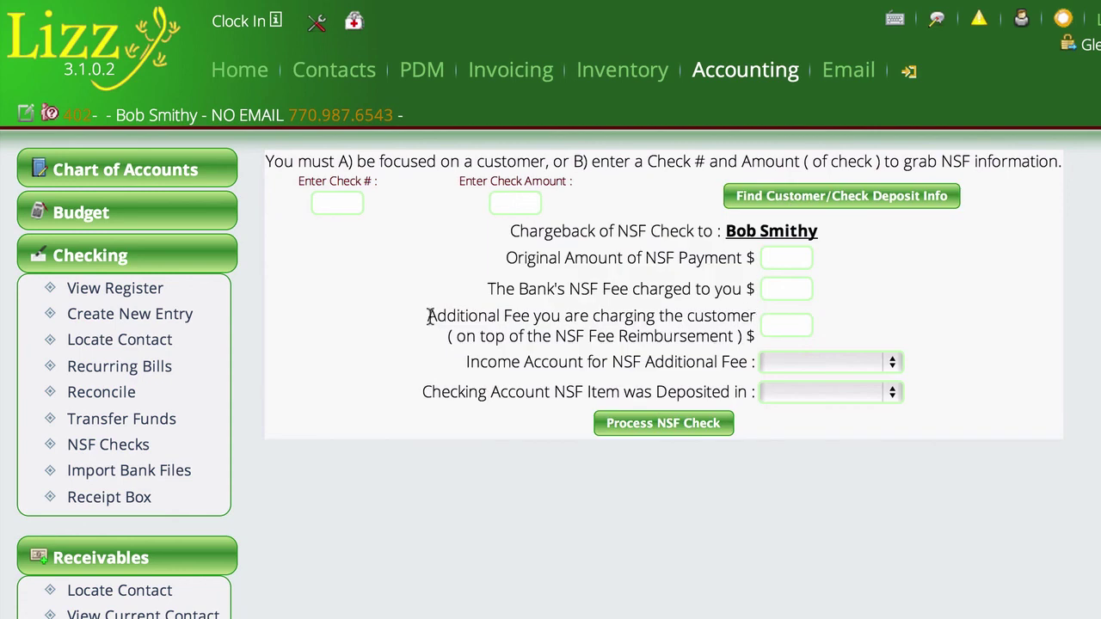
drag(420, 317, 749, 334)
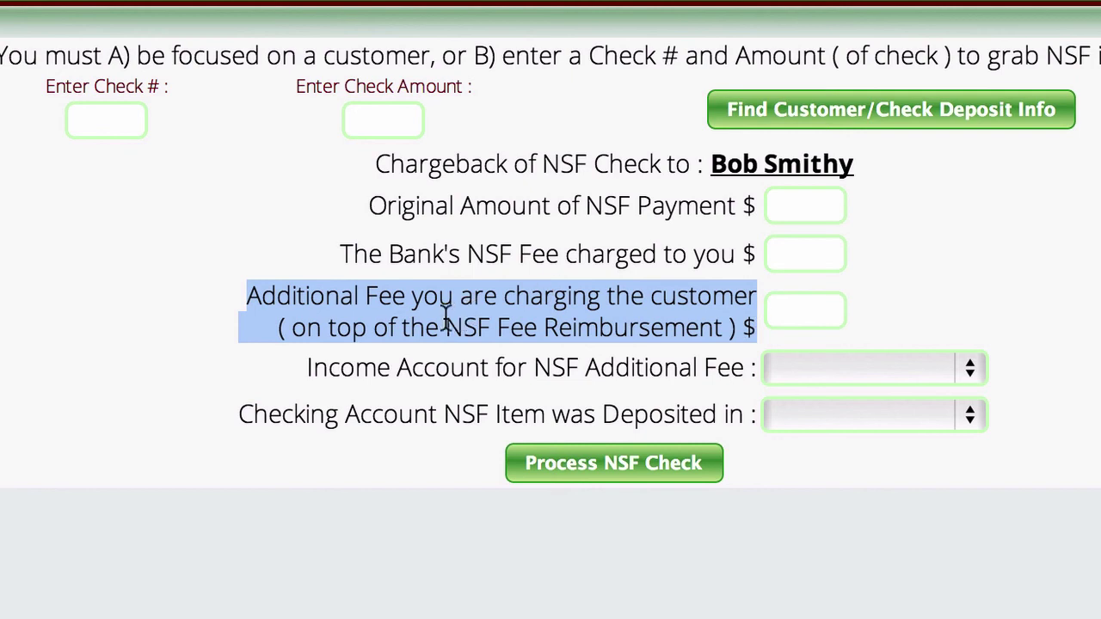
click(310, 301)
drag(249, 297, 646, 284)
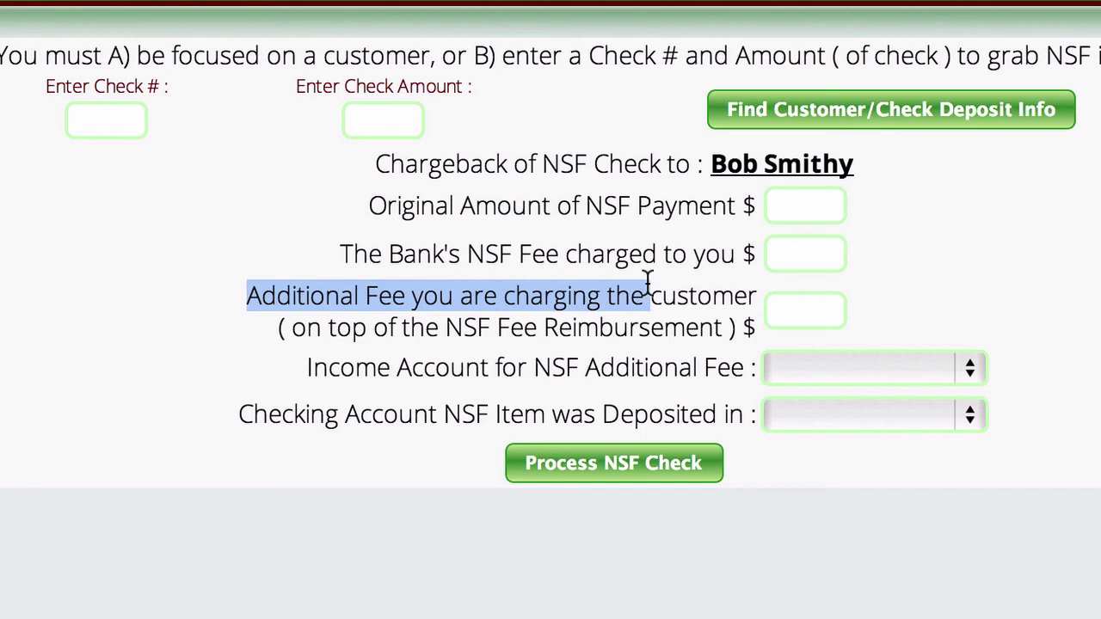
click(776, 254)
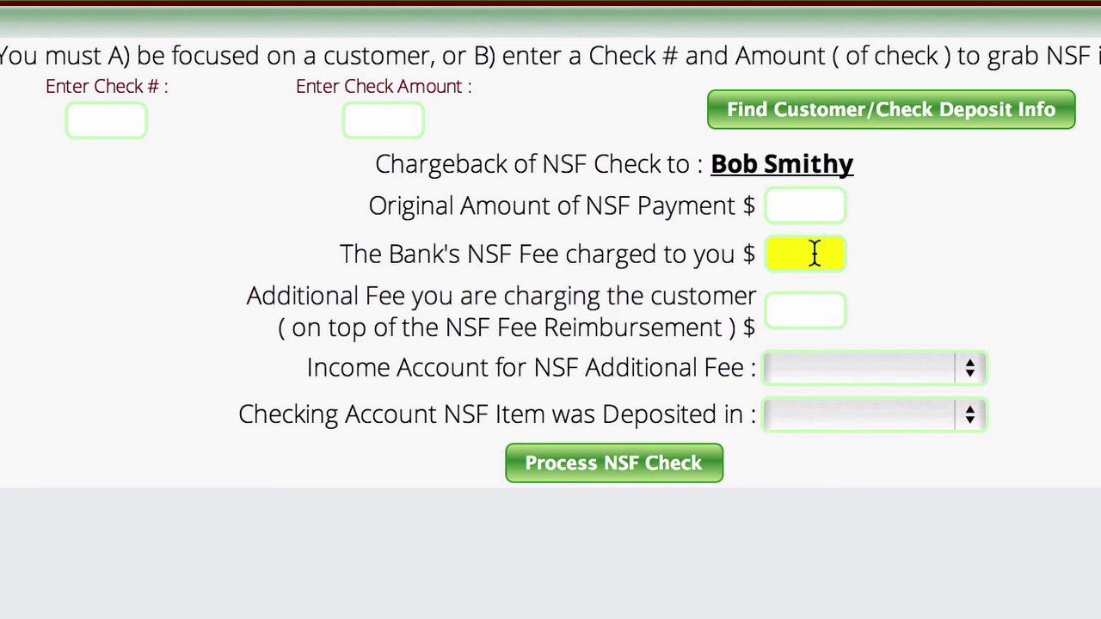